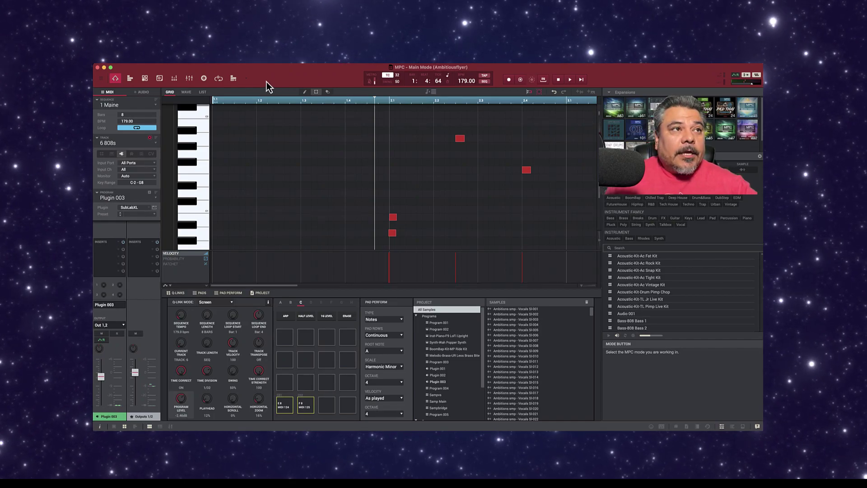
Step: Switch the Inspector track to 3 drums to show its BoomBap ride kit pattern
left_click(149, 143)
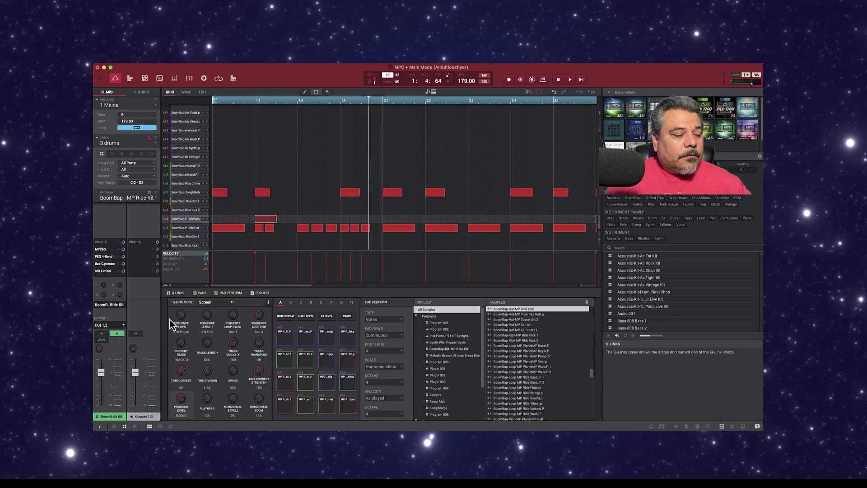
Step: Play and stop the 3 drums pattern, unsolo the drums, and return to bar 1
key("space")
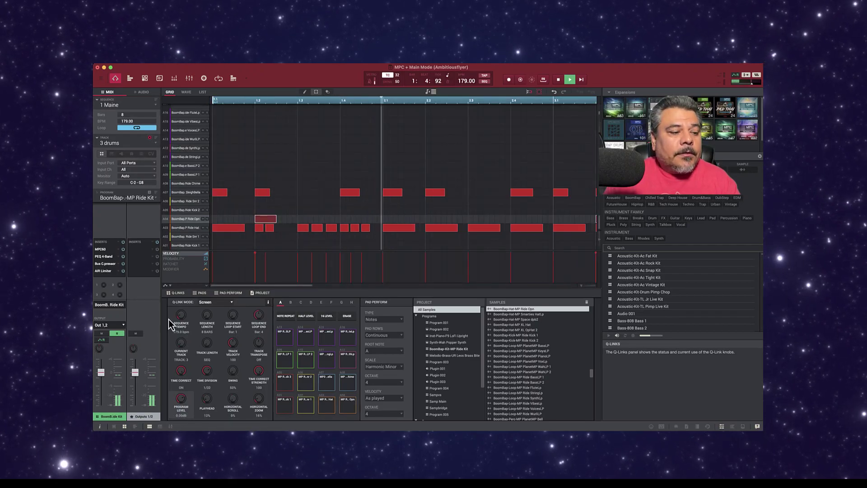
key("space")
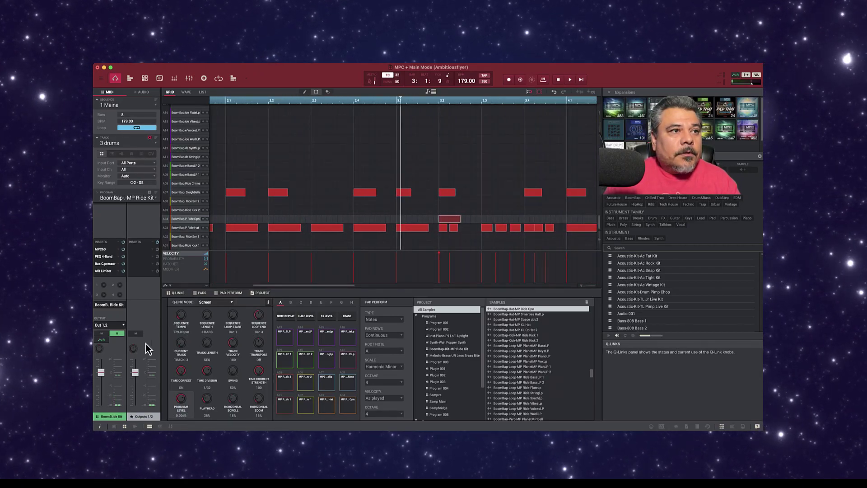
left_click(116, 333)
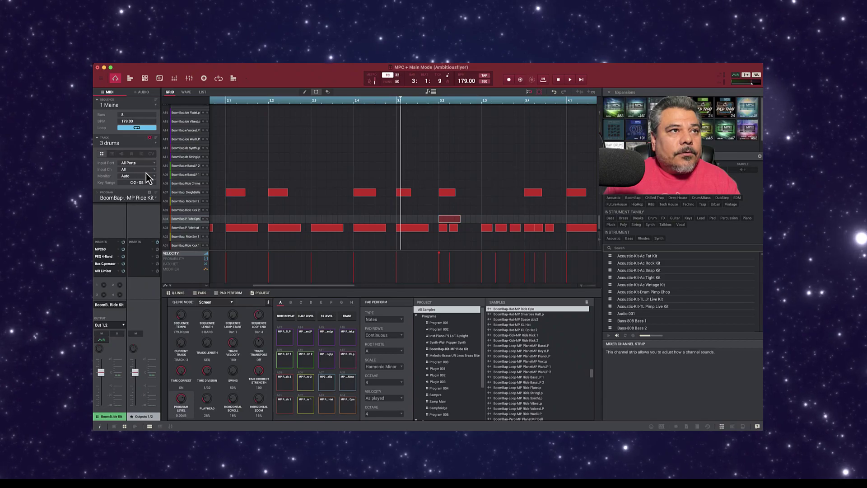
key("Return")
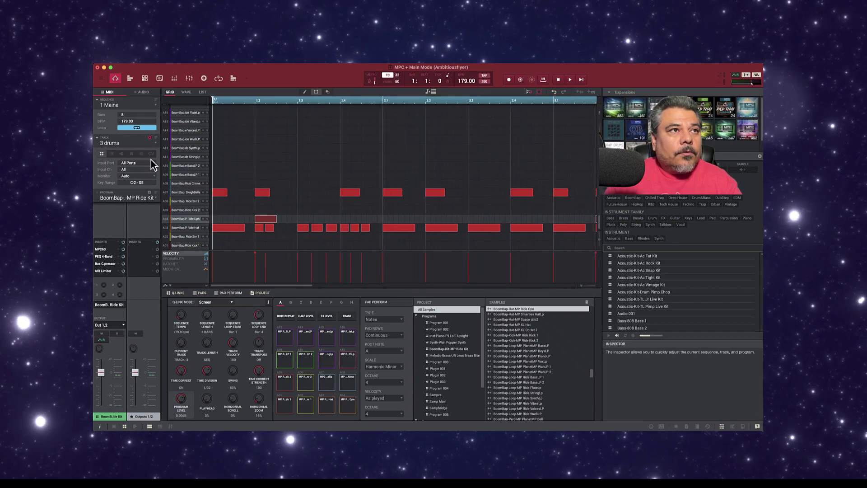
Step: Play the 1 low piano track, then step down to the 2 High clips track
left_click(154, 144)
left_click(142, 150)
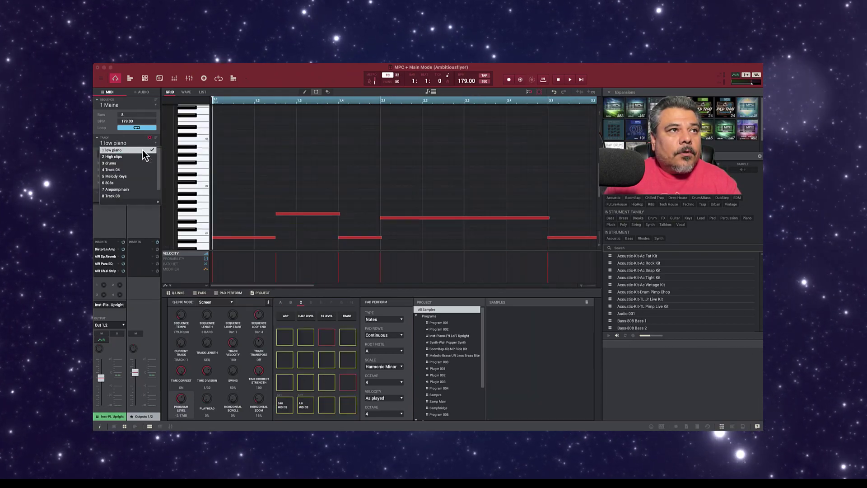
key("space")
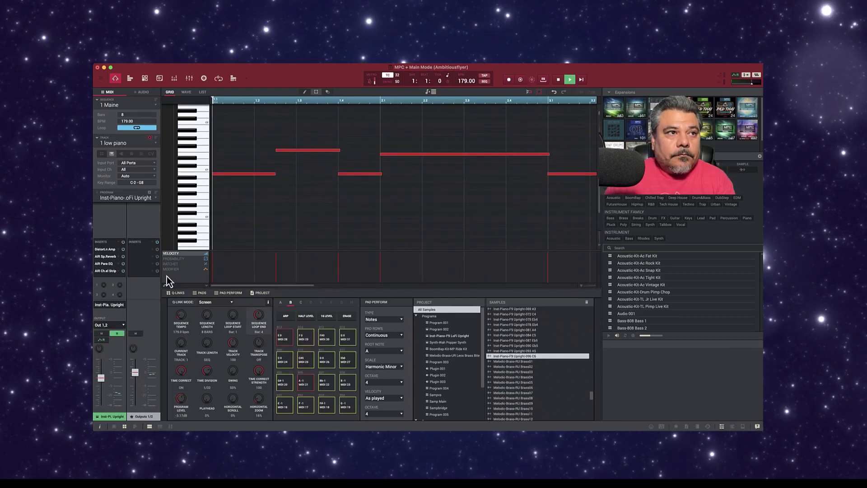
key("space")
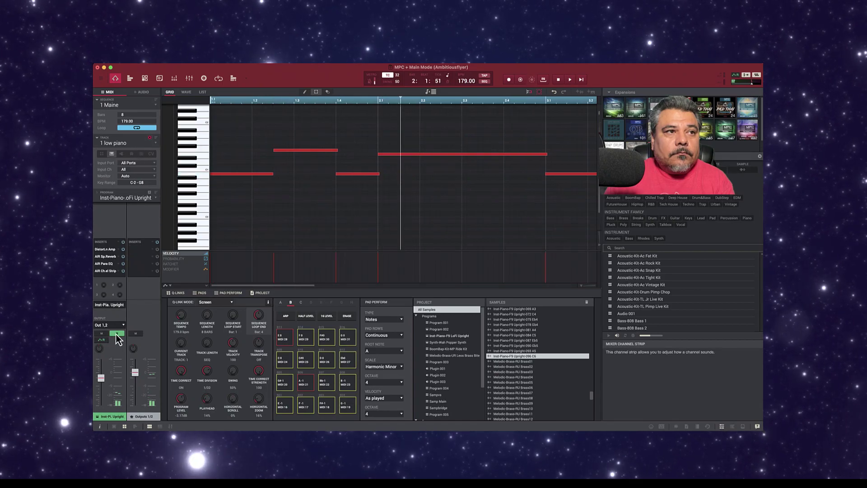
key("Down")
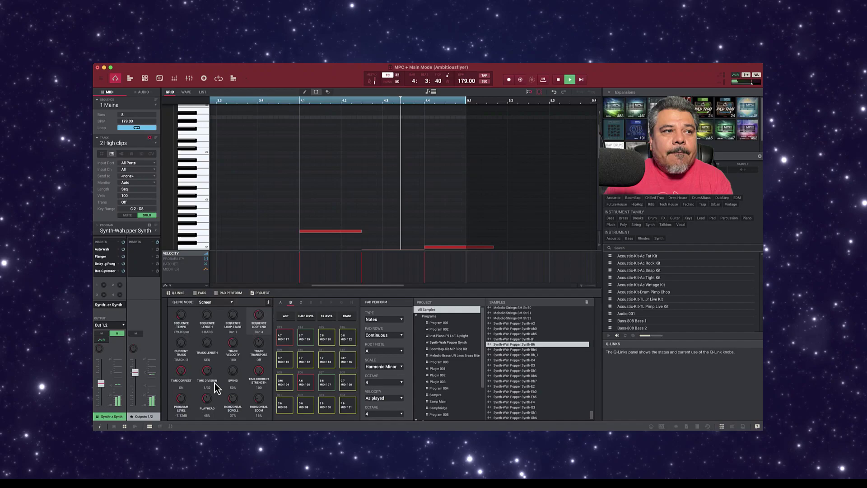
Step: Stop playback, unsolo High clips, pick 4 Track 04, then select 5 Melody Keys
key("space")
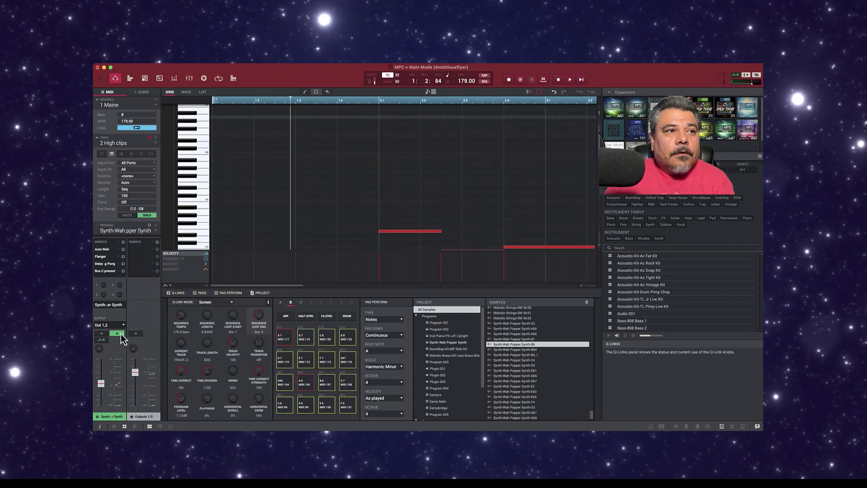
left_click(117, 334)
left_click(157, 143)
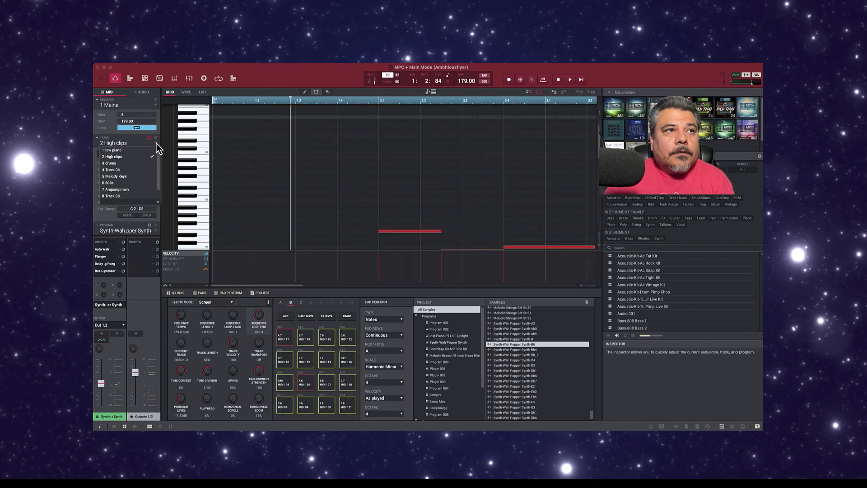
left_click(135, 169)
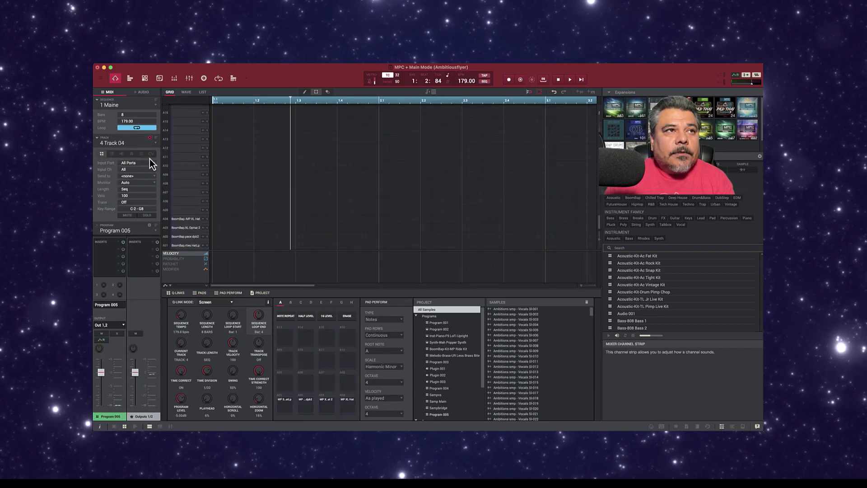
left_click(155, 145)
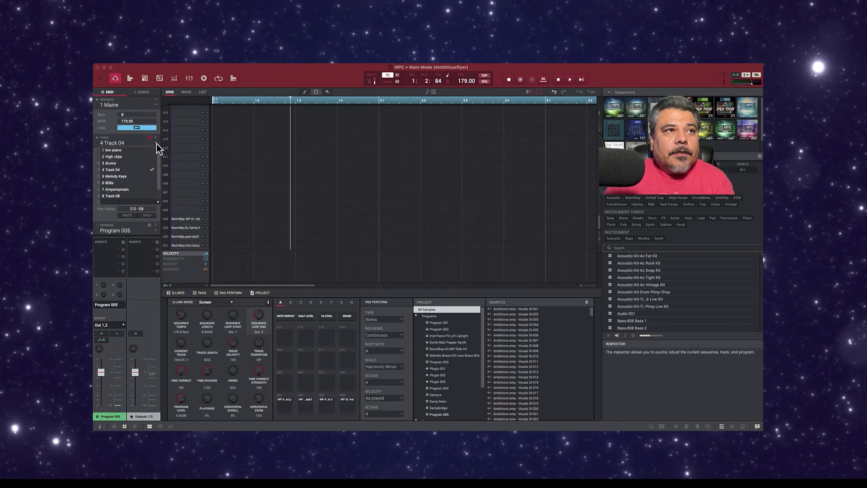
left_click(137, 177)
Step: Solo 5 Melody Keys during playback, then unsolo it and reopen the track list
left_click(118, 350)
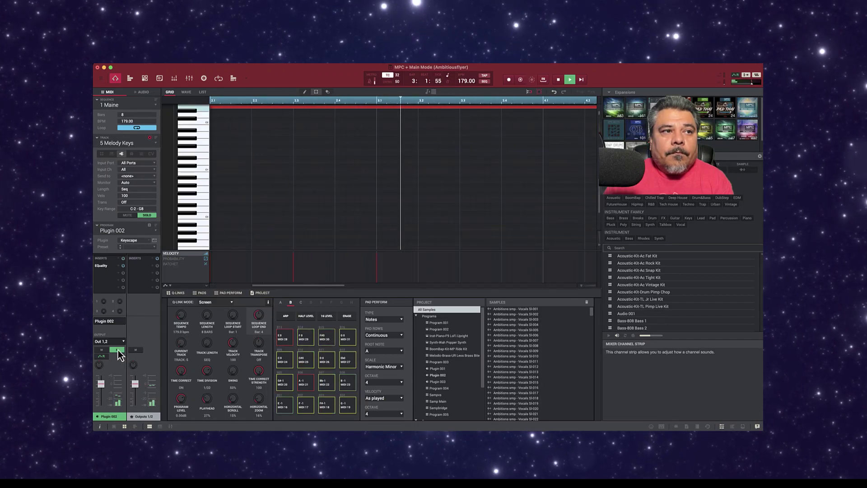
left_click(118, 350)
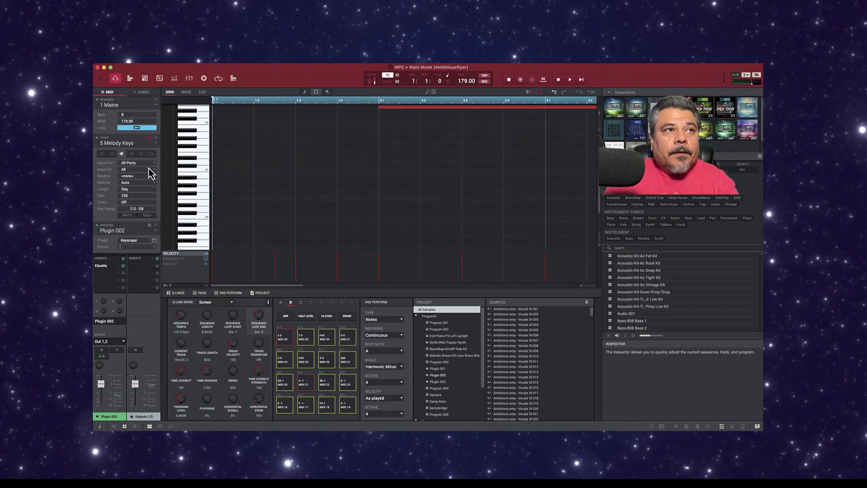
left_click(154, 145)
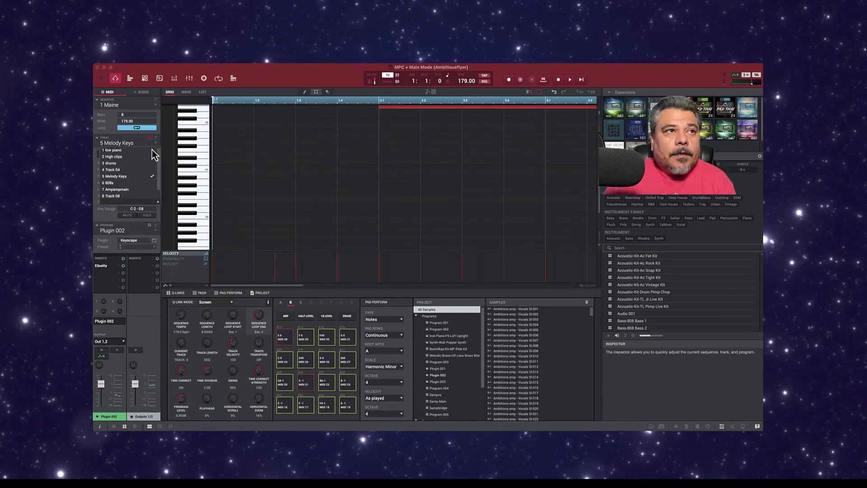
Step: Select 6 808s, play and stop it soloed, unsolo it, and reopen the track list
left_click(133, 183)
left_click(118, 350)
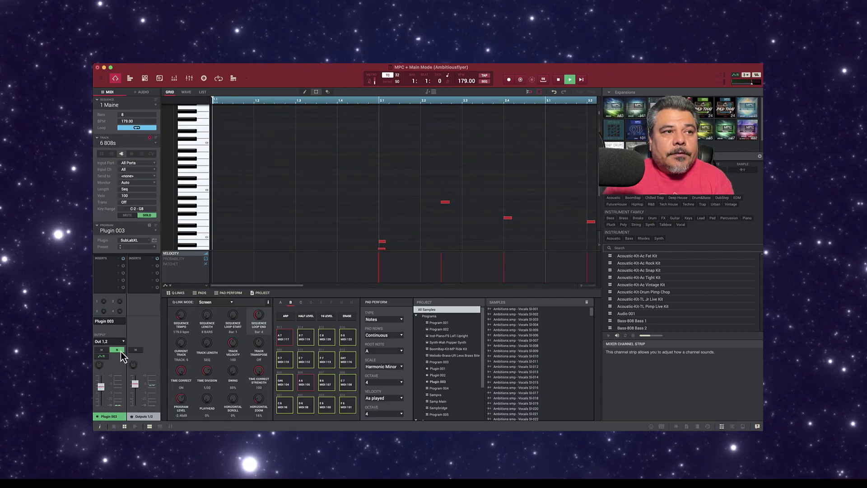
key("space")
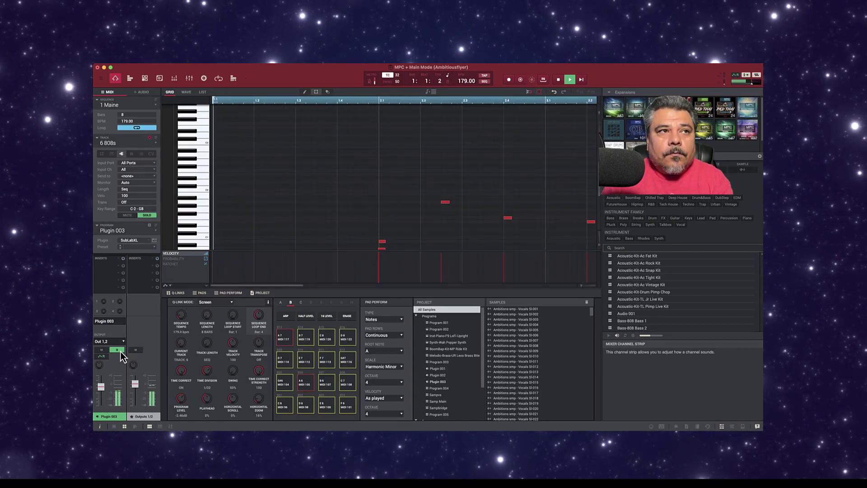
key("space")
left_click(119, 350)
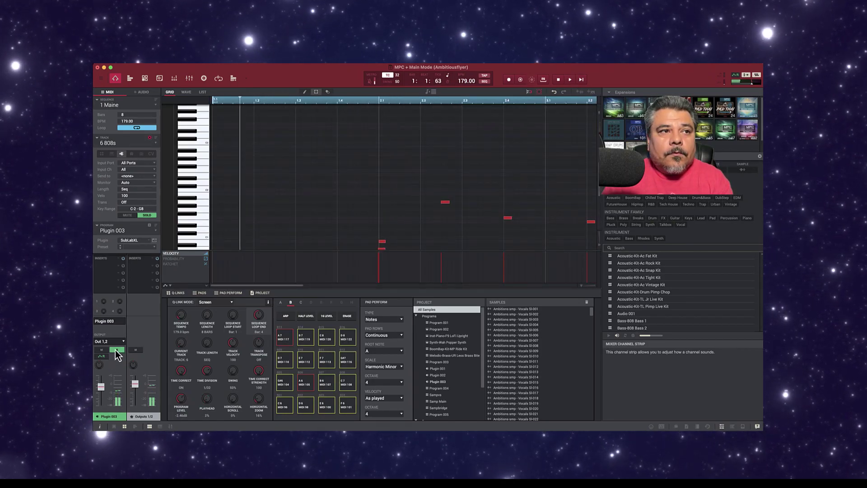
left_click(155, 143)
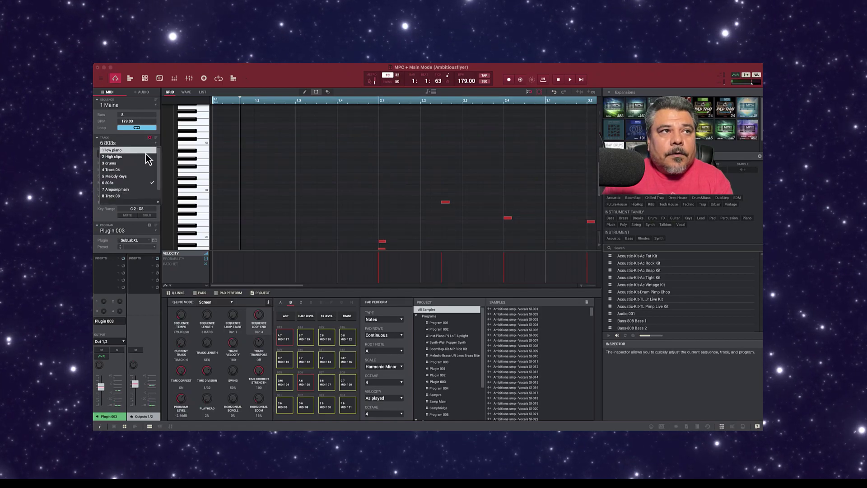
Step: Select 7 Ampsmpmain, play and stop it soloed, then turn solo off
left_click(132, 187)
left_click(114, 335)
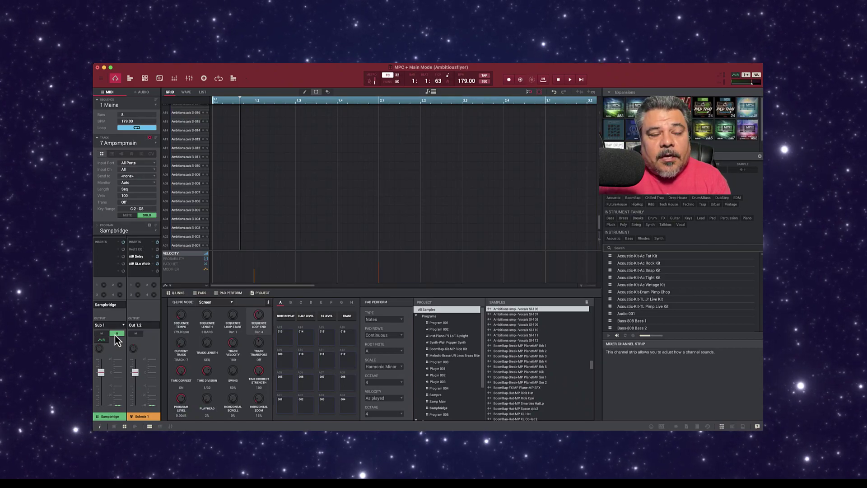
key("space")
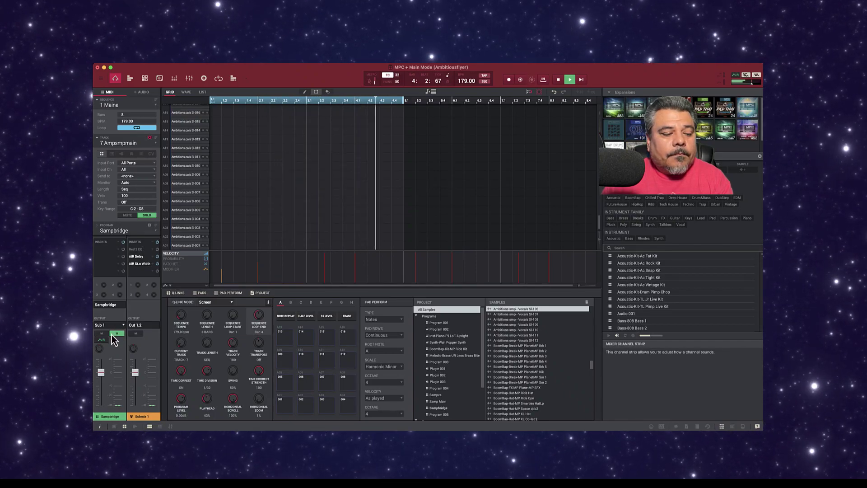
key("space")
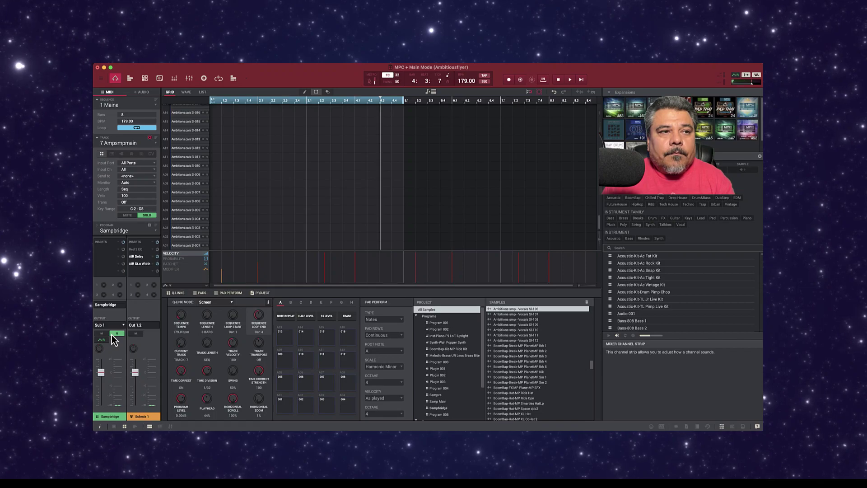
left_click(114, 335)
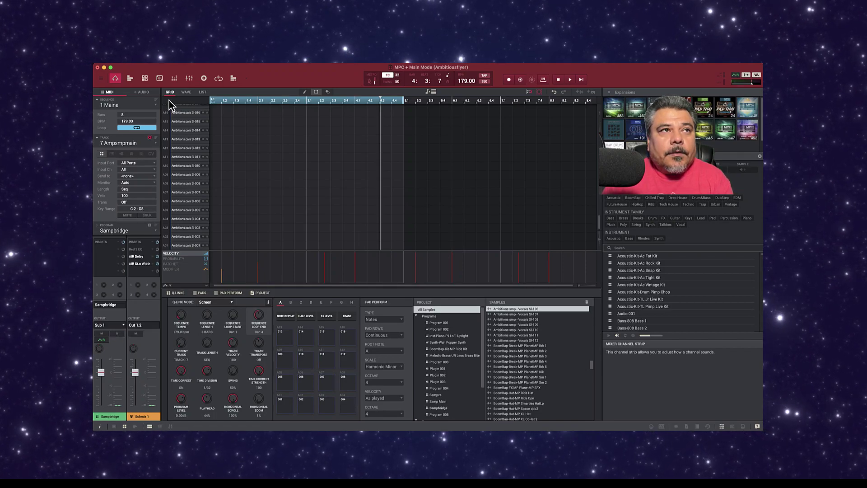
left_click(156, 107)
Step: Select sequence 6 From Song 1, fit all 88 bars in view, and play it
left_click(124, 144)
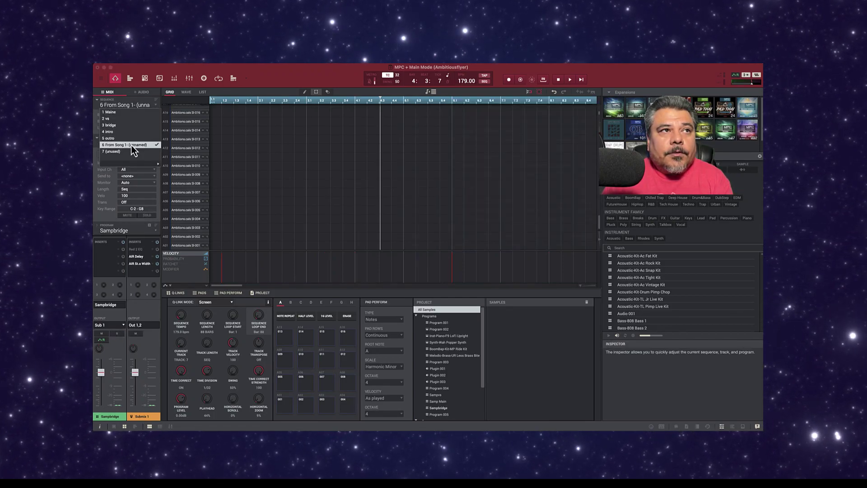
left_click(580, 286)
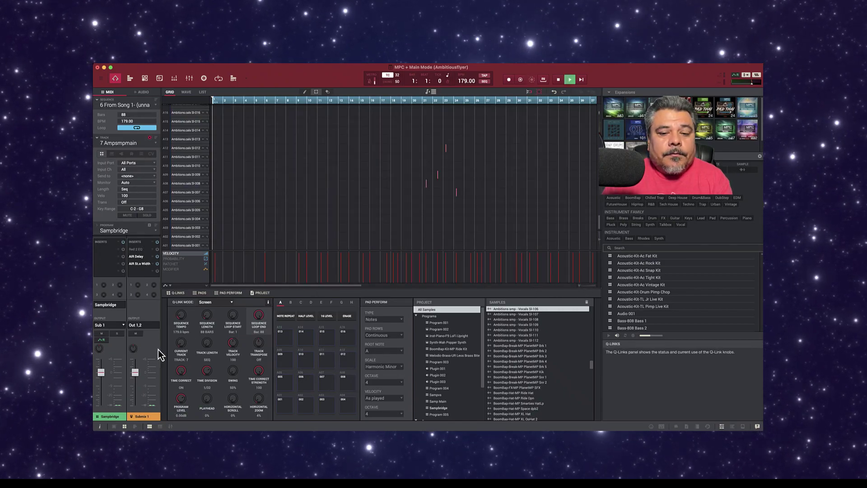
key("space")
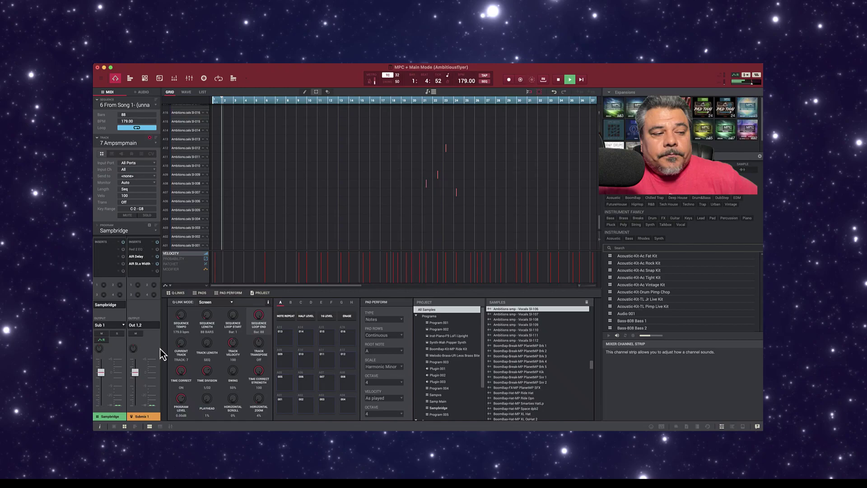